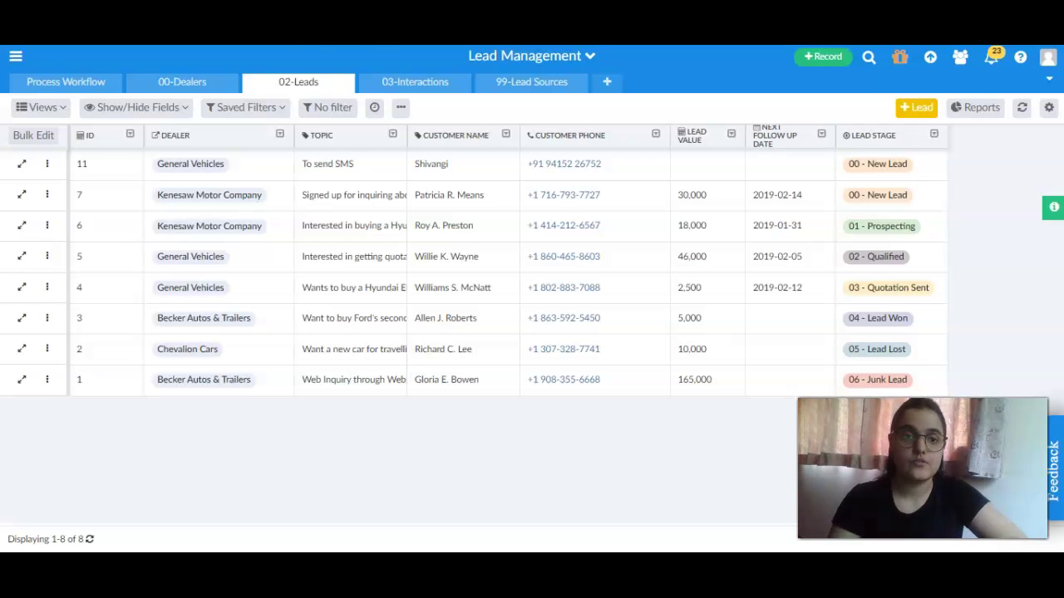
- Open the table management settings for 02-Leads and start a new workflow
{"action": "left_click", "coordinate": [339, 83]}
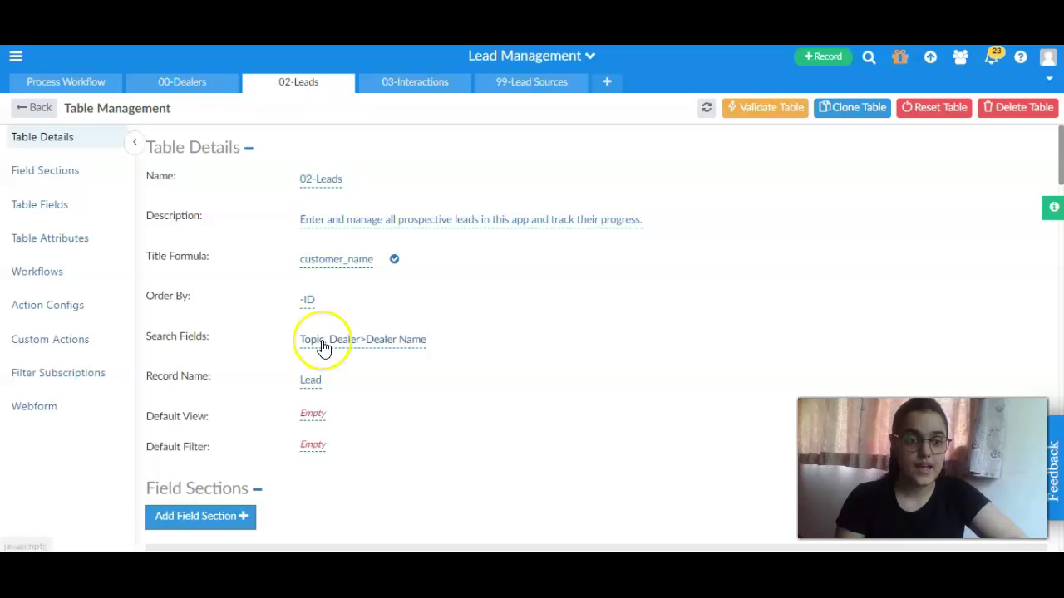
{"action": "scroll", "coordinate": [324, 348], "scroll_direction": "down", "scroll_amount": 12}
{"action": "scroll", "coordinate": [324, 347], "scroll_direction": "down", "scroll_amount": 15}
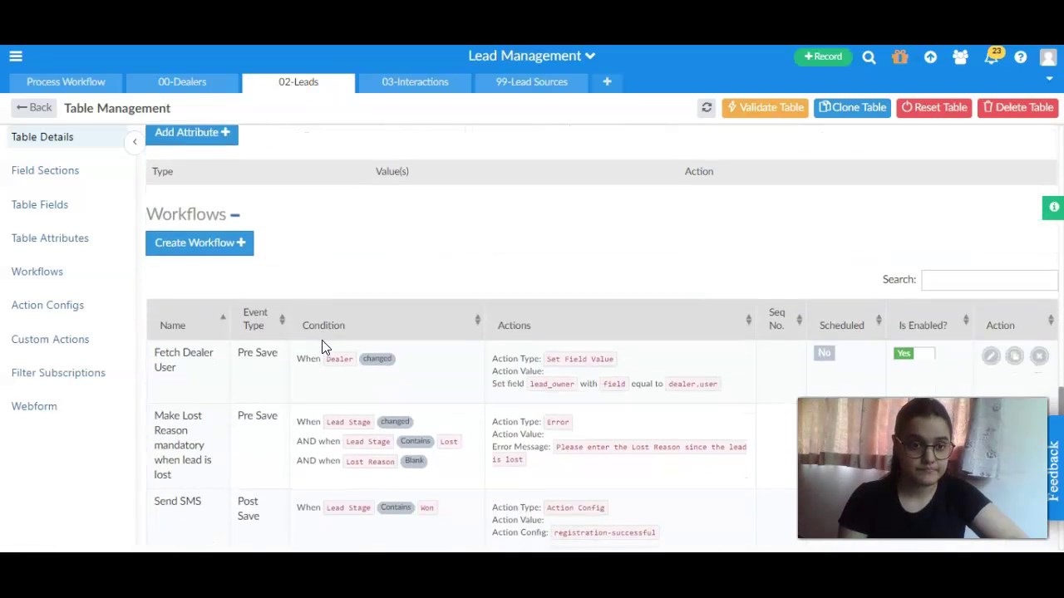
{"action": "scroll", "coordinate": [324, 348], "scroll_direction": "down", "scroll_amount": 3}
{"action": "scroll", "coordinate": [325, 347], "scroll_direction": "up", "scroll_amount": 2}
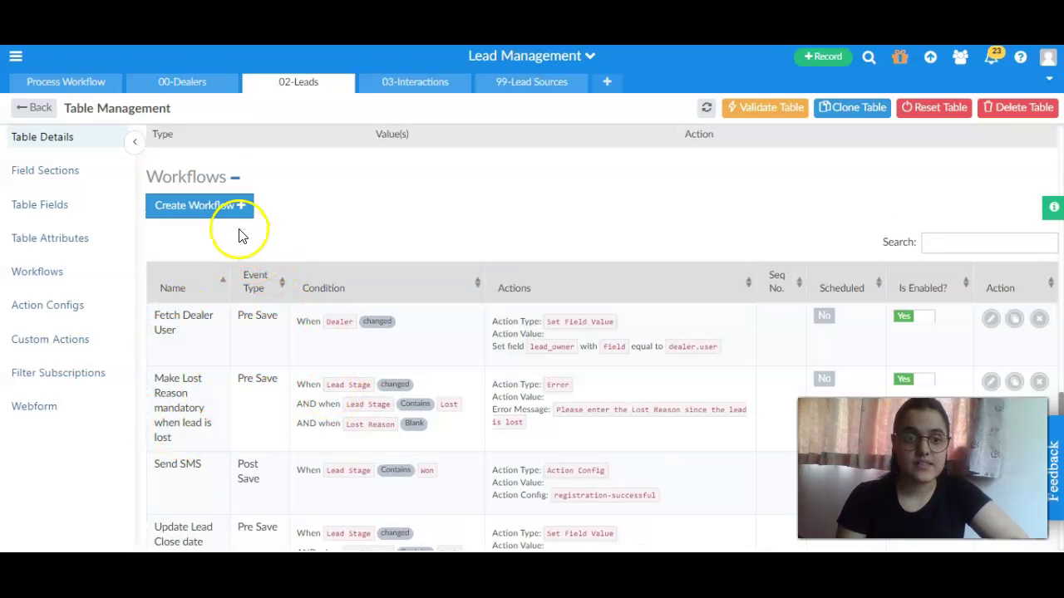
{"action": "left_click", "coordinate": [220, 215]}
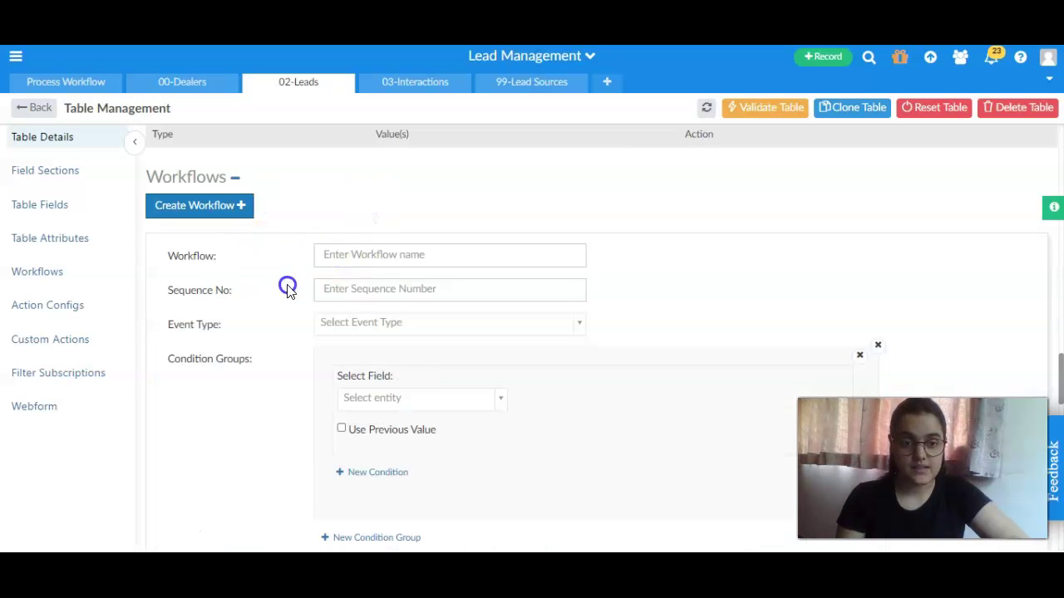
- Name the workflow SMS and set its event type to Post Save
{"action": "left_click", "coordinate": [335, 256]}
{"action": "type", "text": "SMS"}
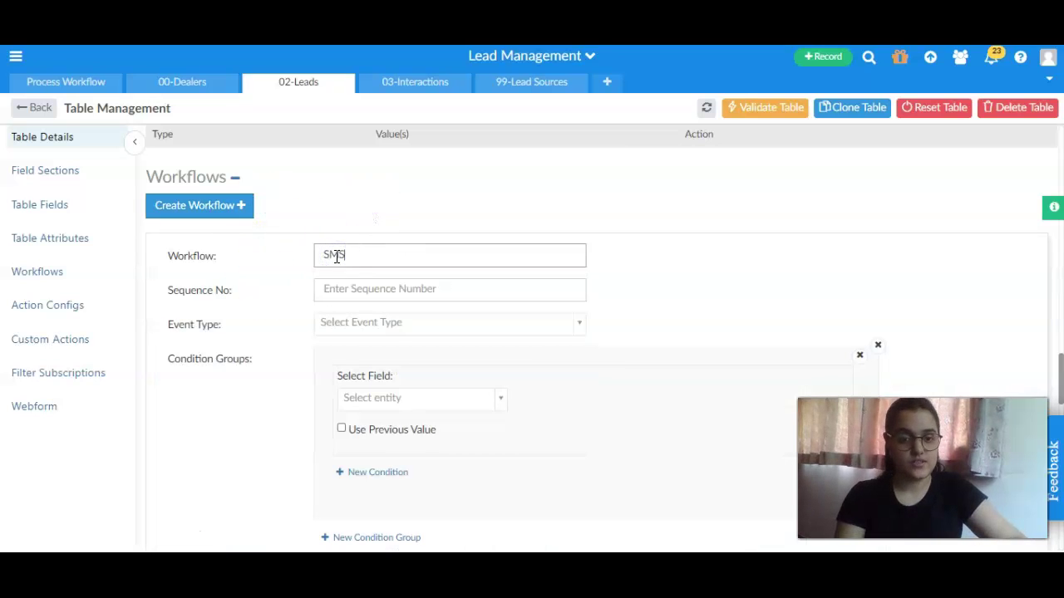
{"action": "left_click", "coordinate": [354, 287]}
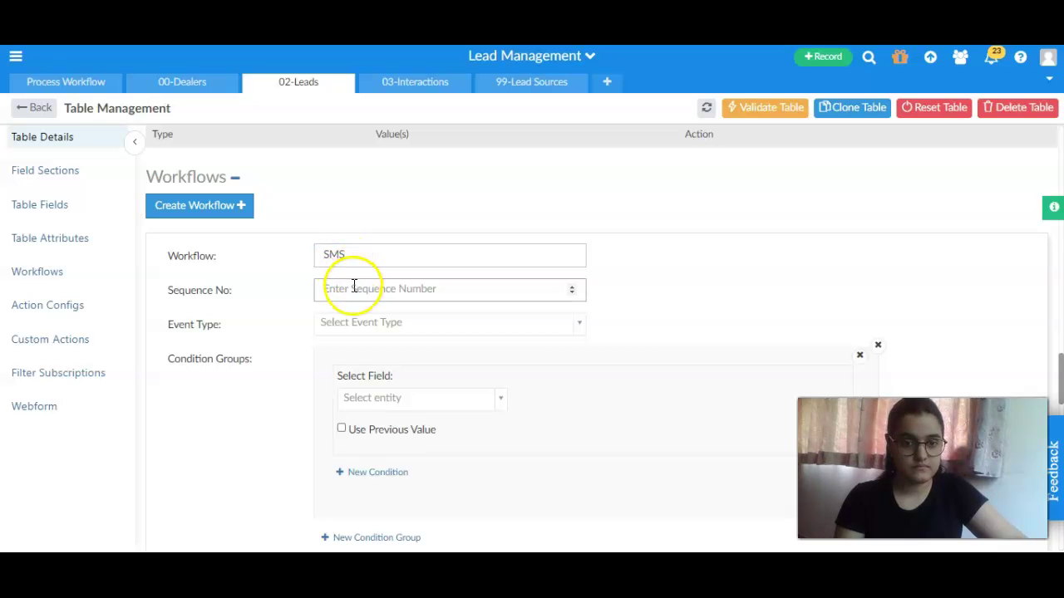
{"action": "left_click", "coordinate": [379, 325]}
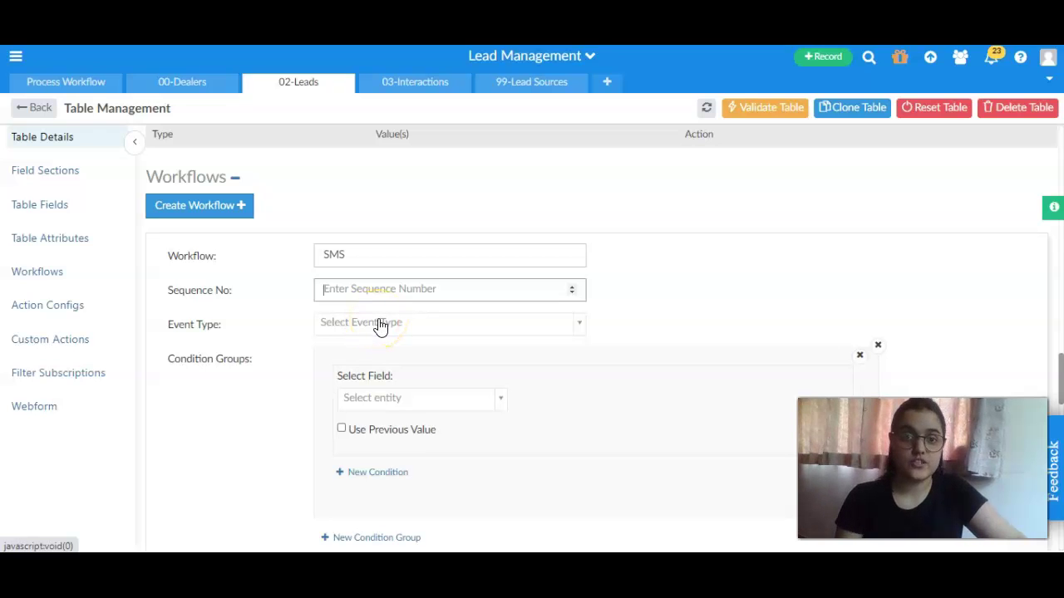
{"action": "left_click", "coordinate": [380, 324]}
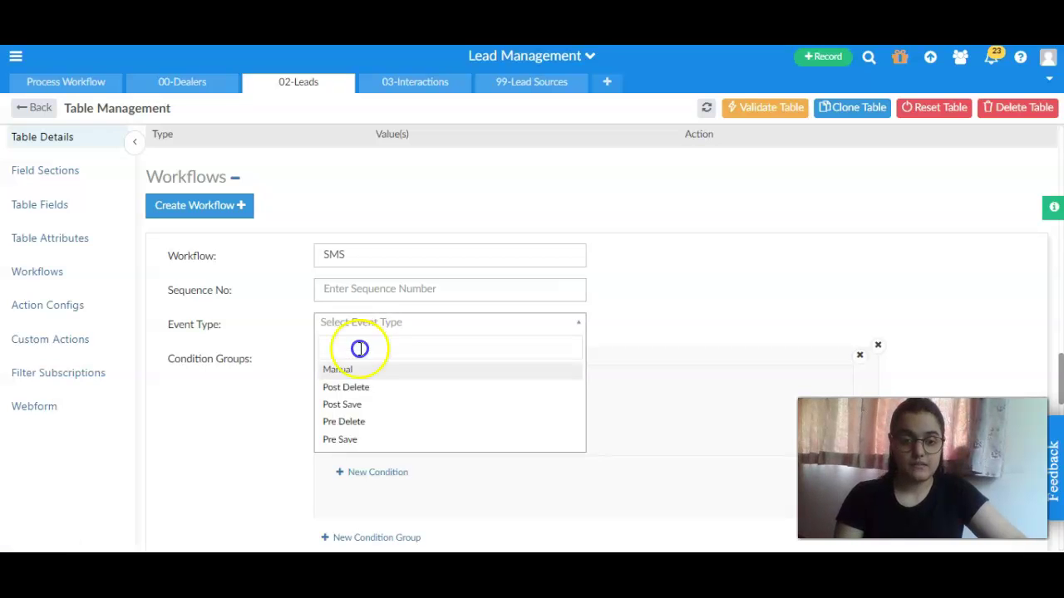
{"action": "left_click", "coordinate": [348, 405]}
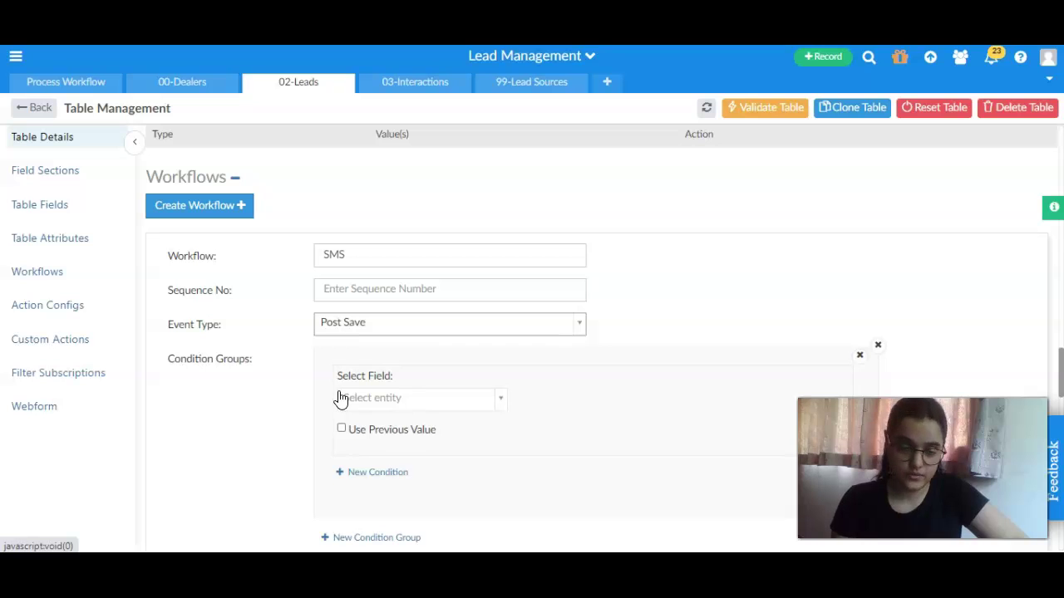
- Choose Lead Stage as the field for the workflow's condition
{"action": "scroll", "coordinate": [515, 358], "scroll_direction": "down", "scroll_amount": 1}
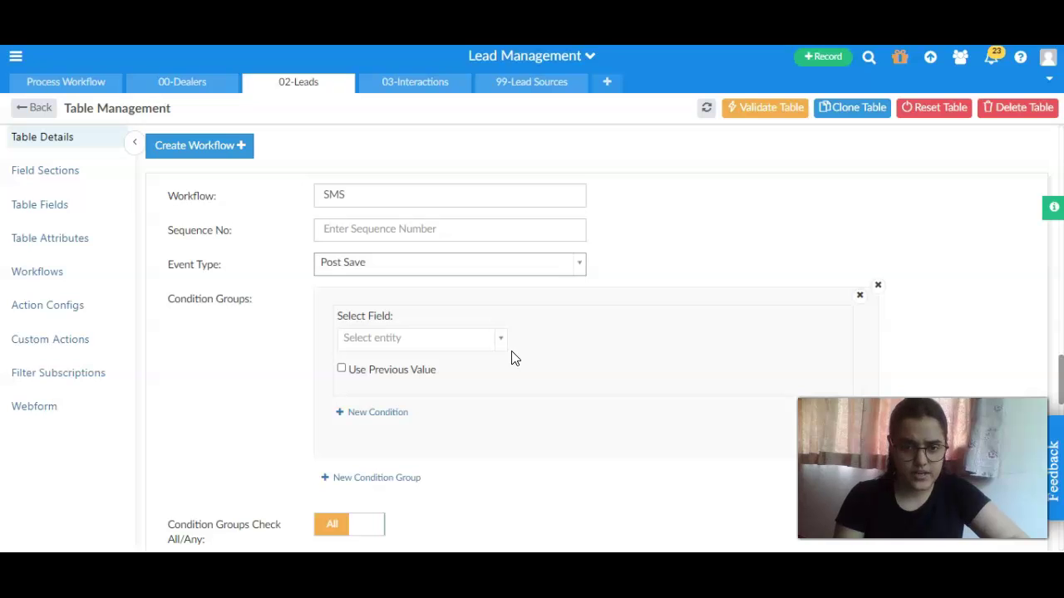
{"action": "left_click", "coordinate": [491, 348]}
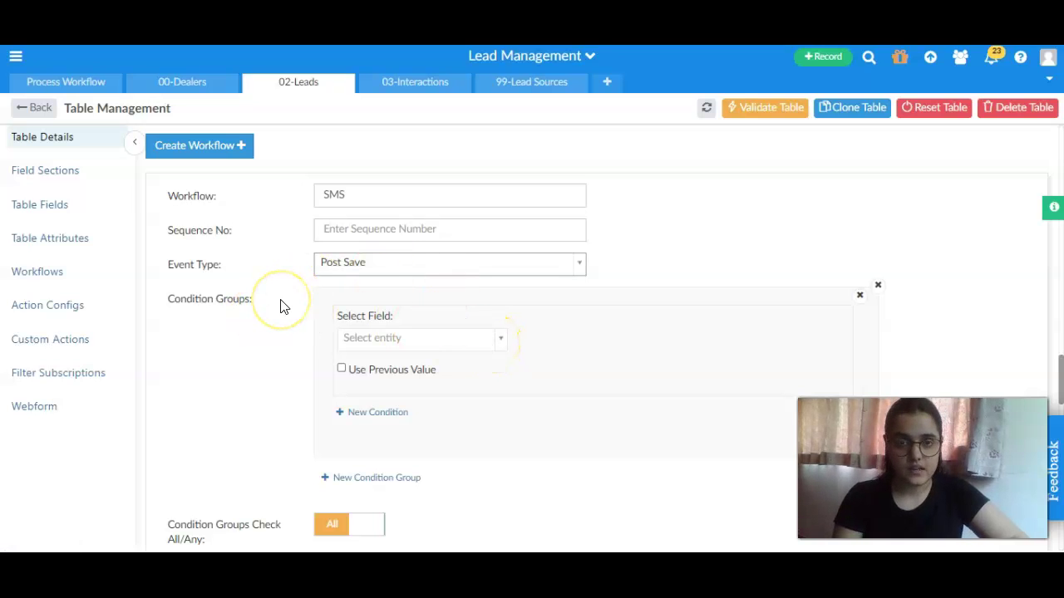
{"action": "left_click", "coordinate": [442, 342]}
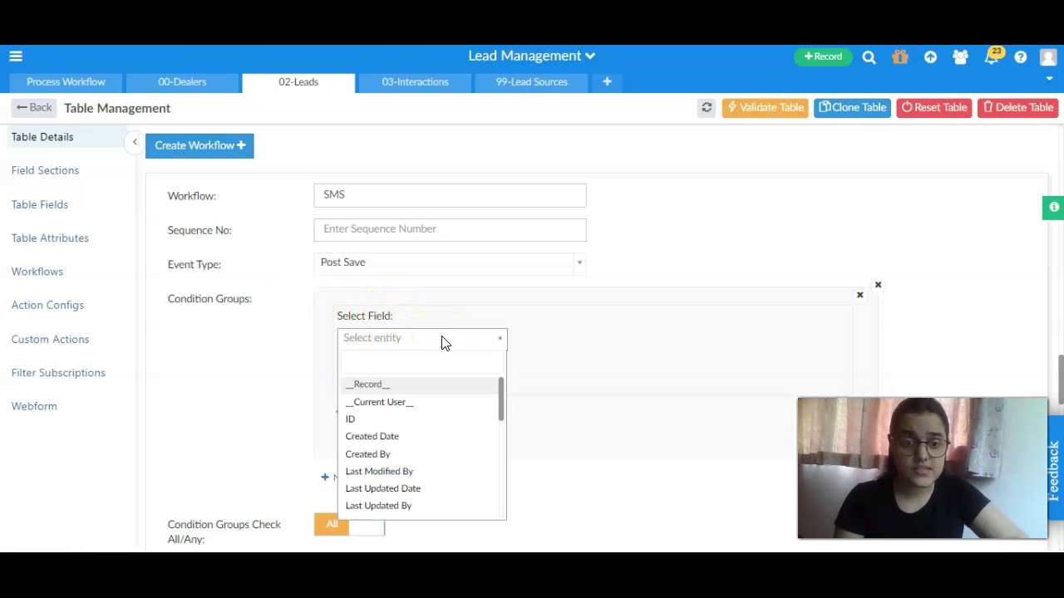
{"action": "scroll", "coordinate": [440, 457], "scroll_direction": "down", "scroll_amount": 5}
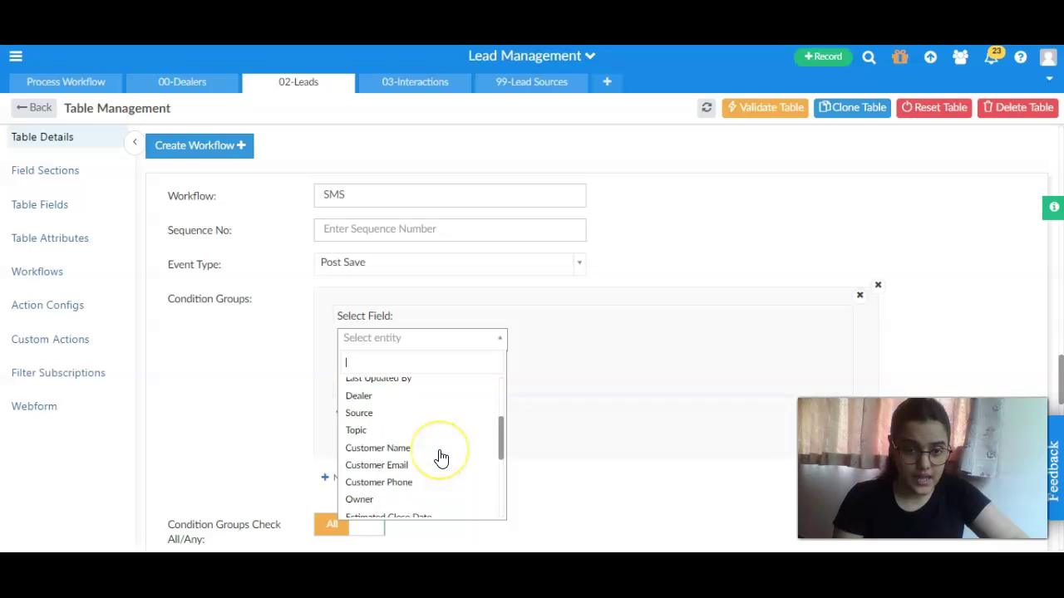
{"action": "scroll", "coordinate": [439, 457], "scroll_direction": "down", "scroll_amount": 2}
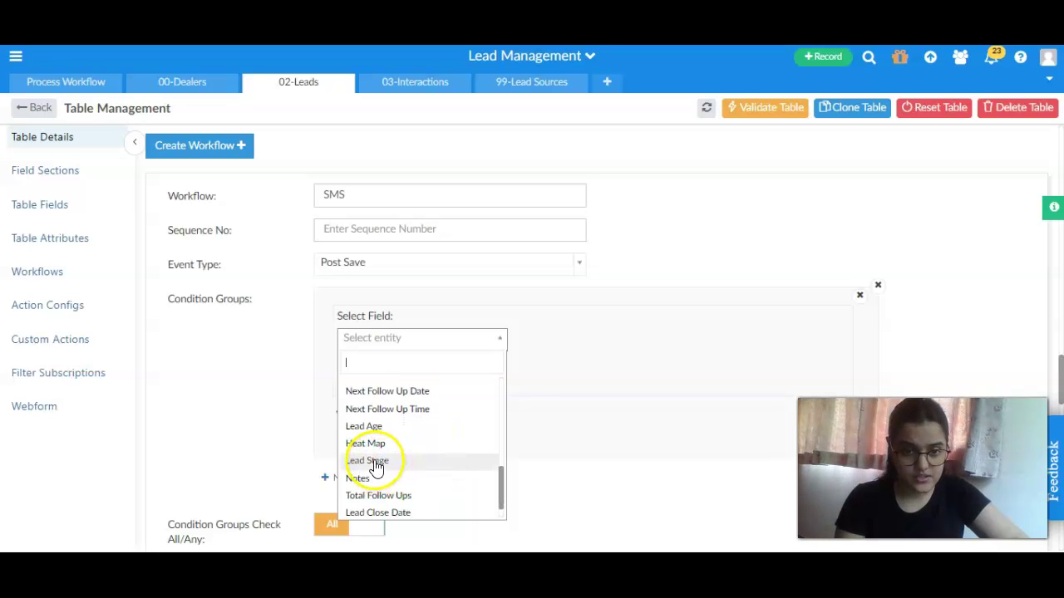
{"action": "left_click", "coordinate": [376, 462]}
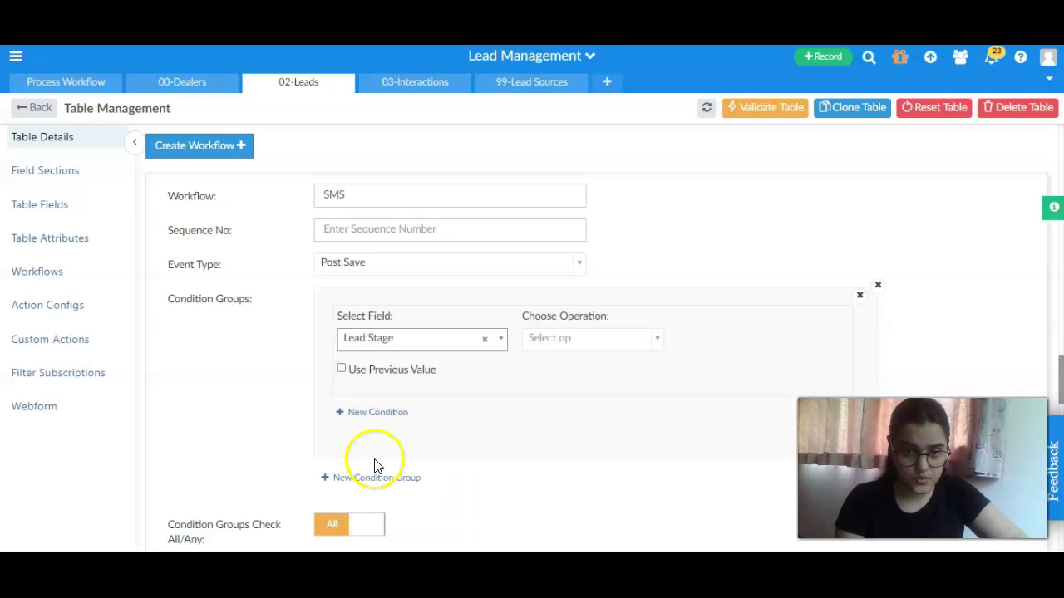
- Set the Lead Stage condition's operation to Contains with the value Won
{"action": "left_click", "coordinate": [596, 342]}
{"action": "scroll", "coordinate": [570, 432], "scroll_direction": "down", "scroll_amount": 3}
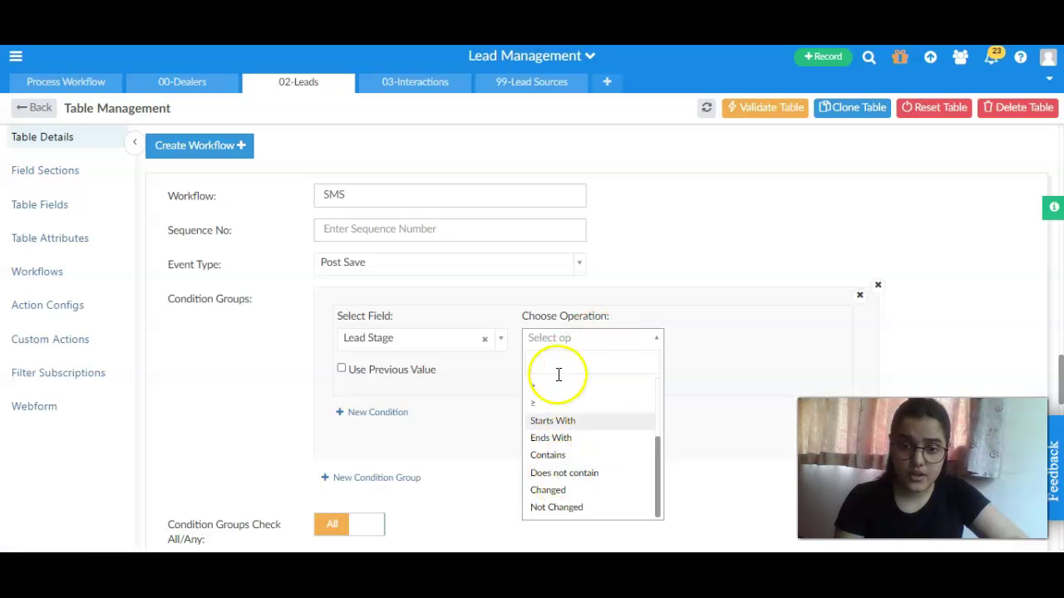
{"action": "left_click", "coordinate": [551, 456]}
{"action": "left_click", "coordinate": [703, 343]}
{"action": "left_click", "coordinate": [697, 384]}
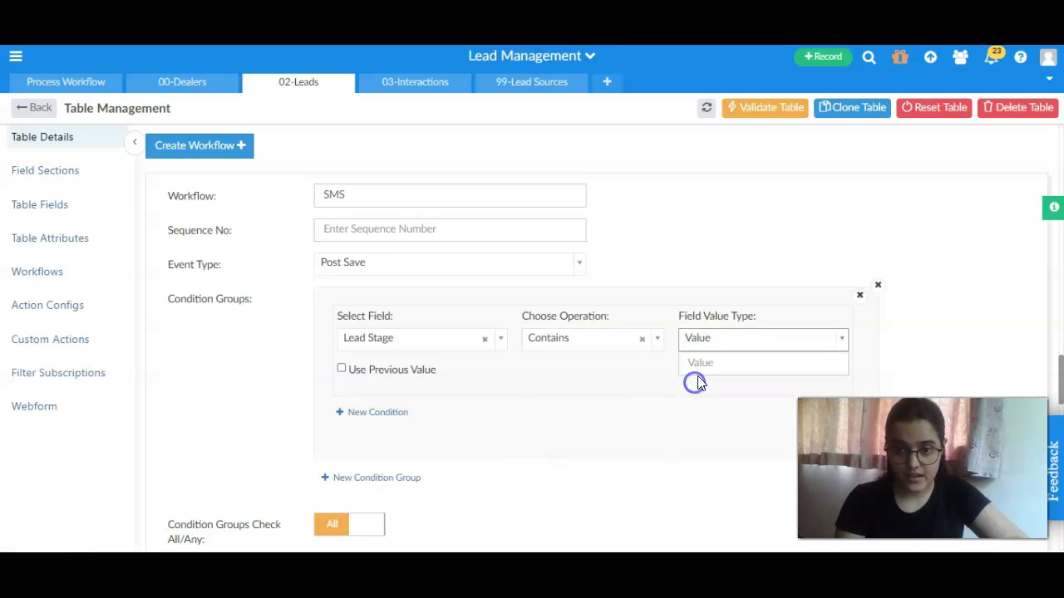
{"action": "left_click", "coordinate": [712, 363]}
{"action": "type", "text": "Wo"}
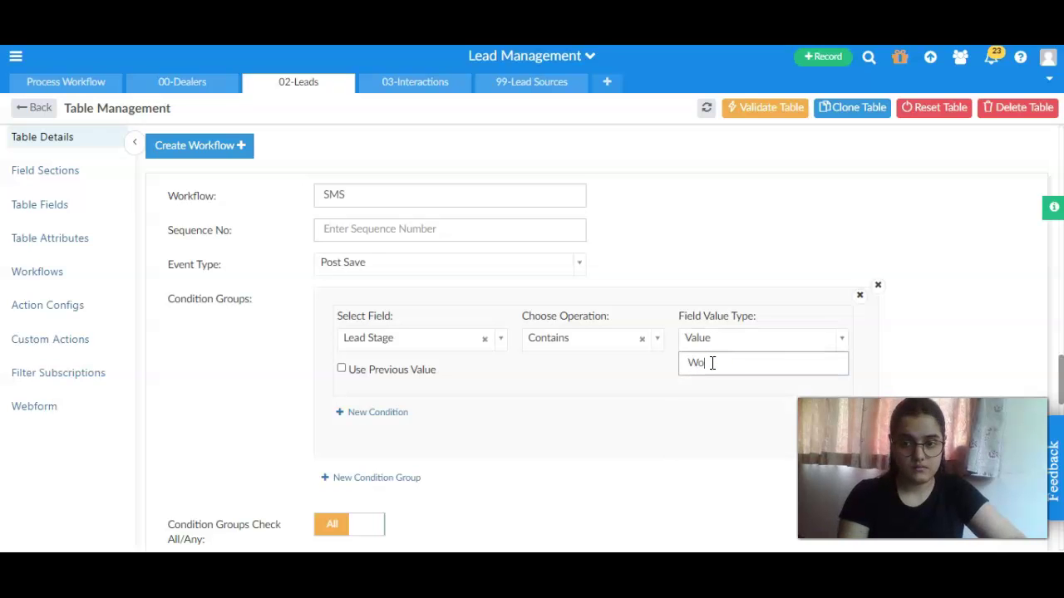
{"action": "type", "text": "n"}
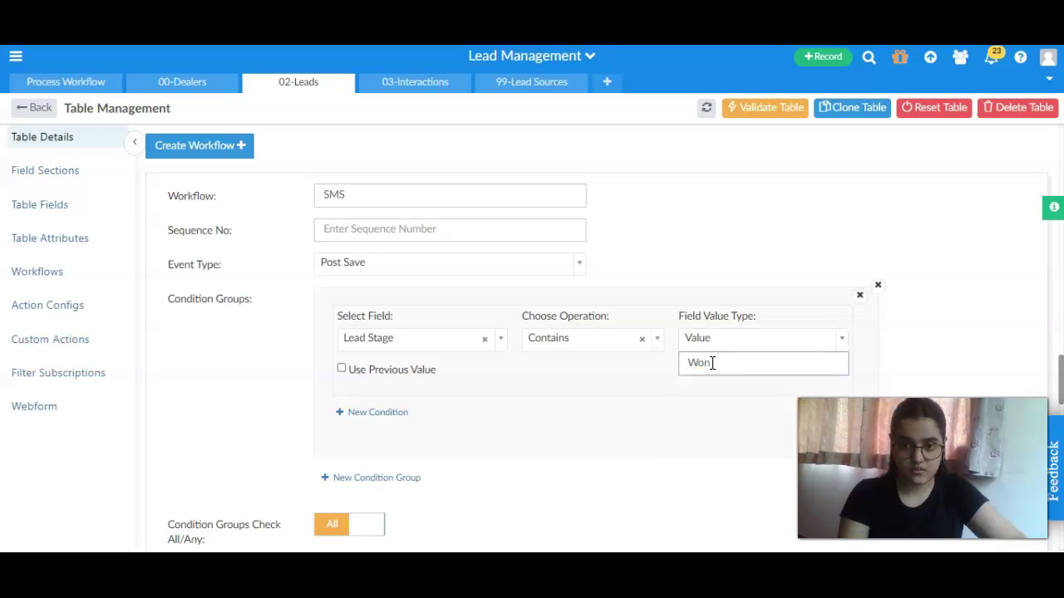
{"action": "scroll", "coordinate": [712, 364], "scroll_direction": "down", "scroll_amount": 3}
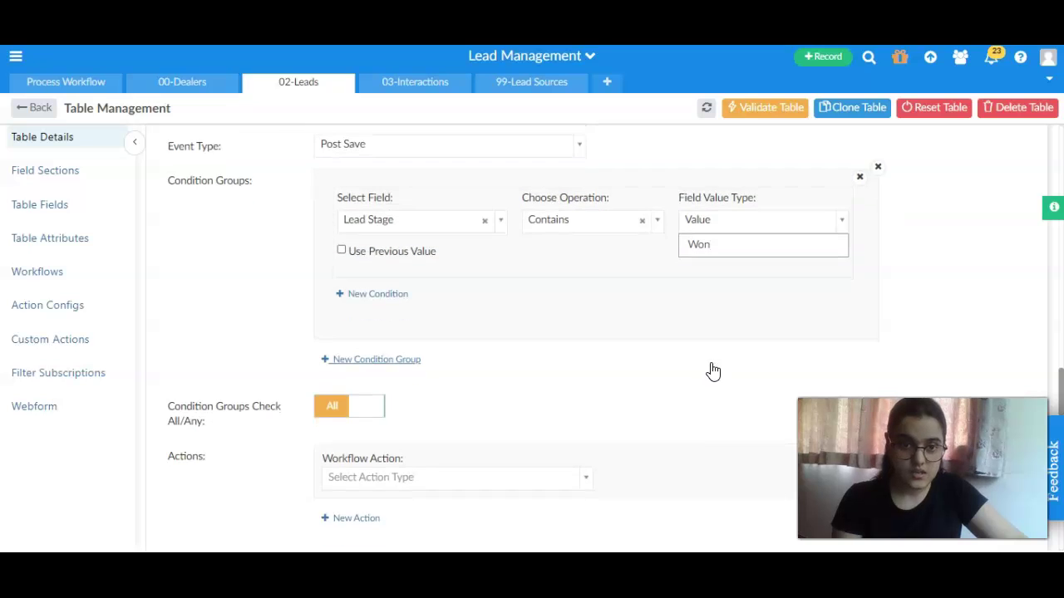
{"action": "scroll", "coordinate": [712, 370], "scroll_direction": "up", "scroll_amount": 1}
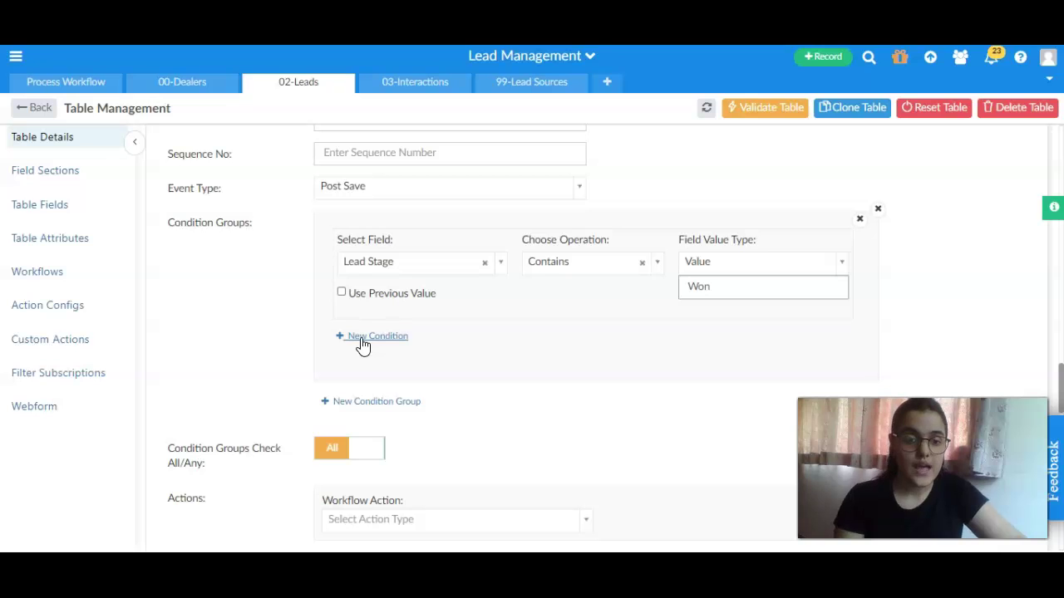
{"action": "left_click", "coordinate": [326, 448]}
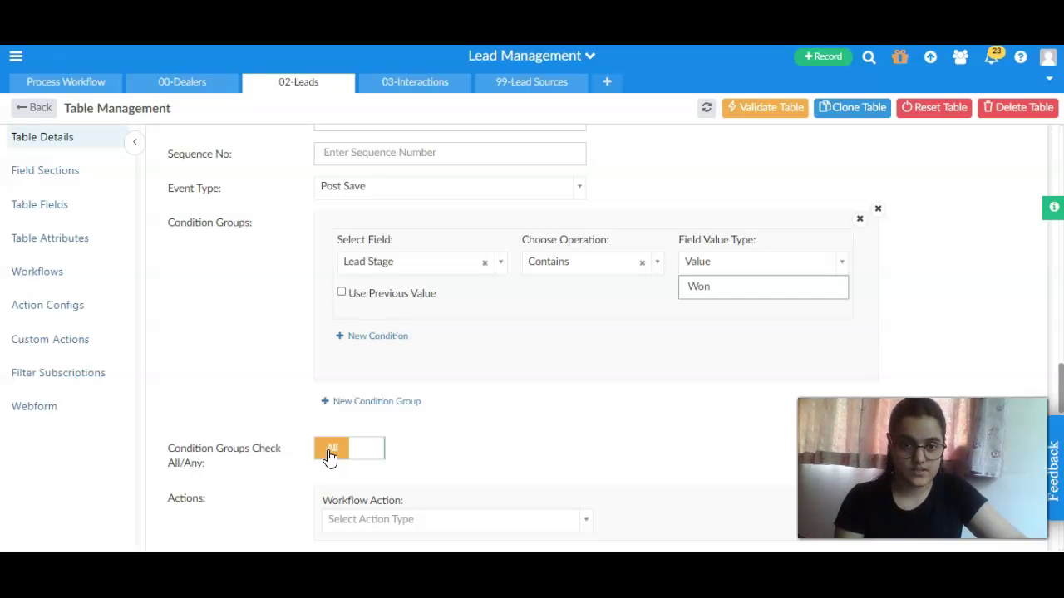
{"action": "left_click", "coordinate": [331, 453]}
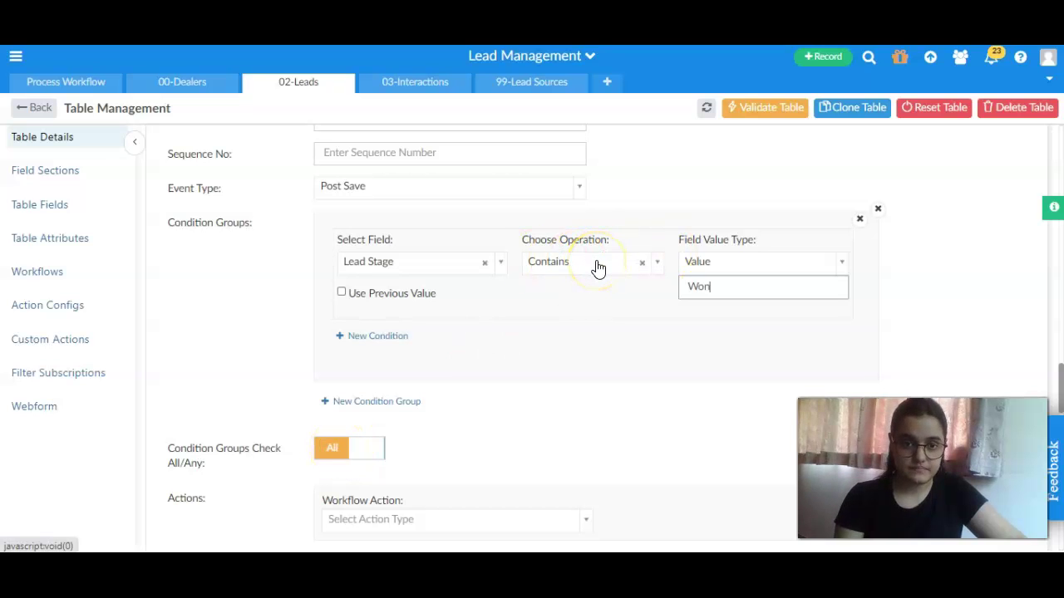
- Set the workflow action to Action Config with the Registration Successful configuration and save the workflow
{"action": "scroll", "coordinate": [598, 267], "scroll_direction": "down", "scroll_amount": 2}
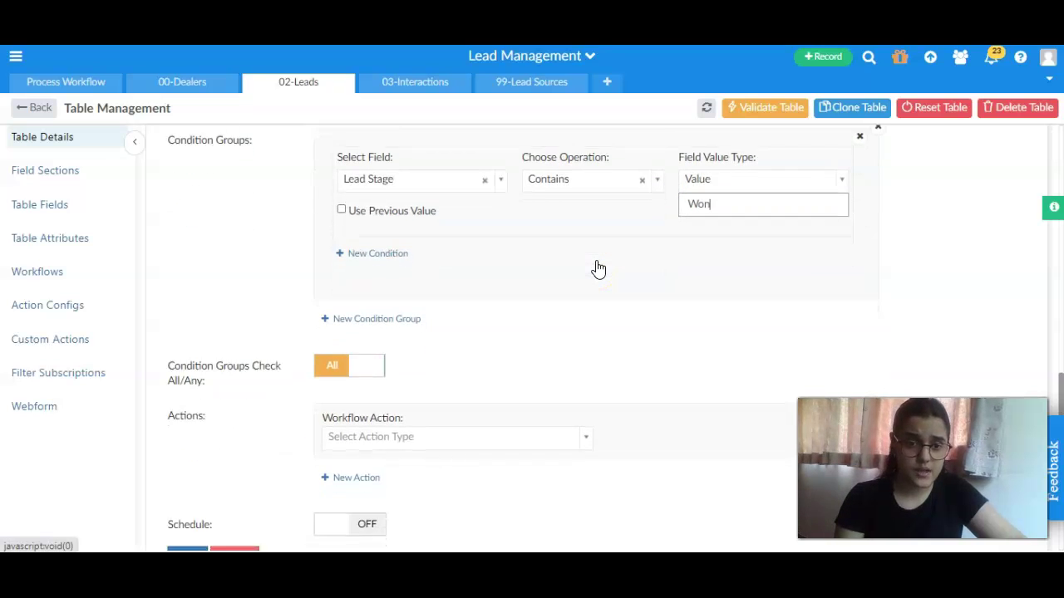
{"action": "scroll", "coordinate": [598, 268], "scroll_direction": "down", "scroll_amount": 1}
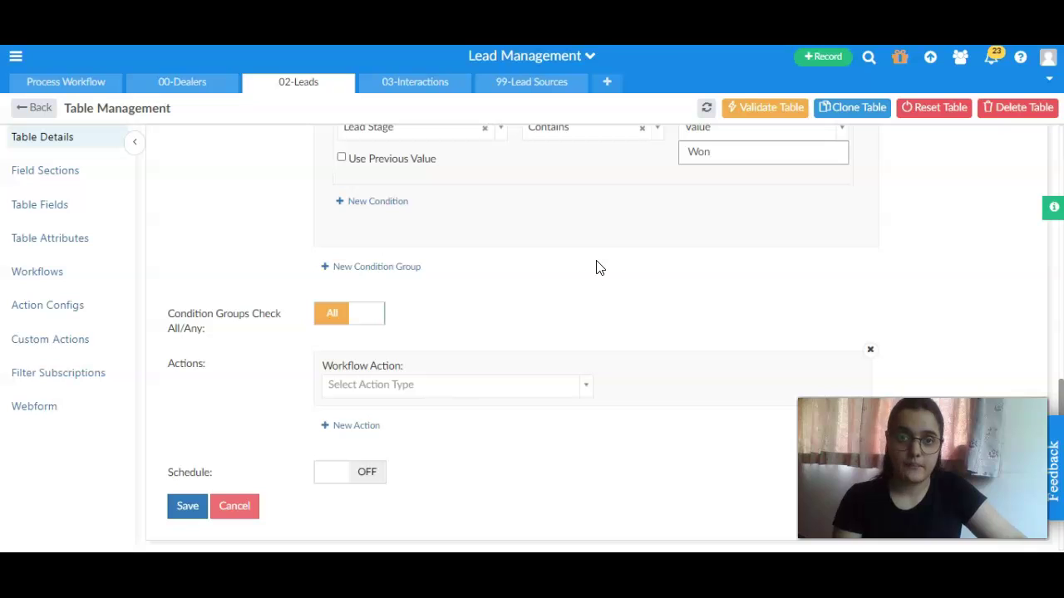
{"action": "left_click", "coordinate": [413, 392]}
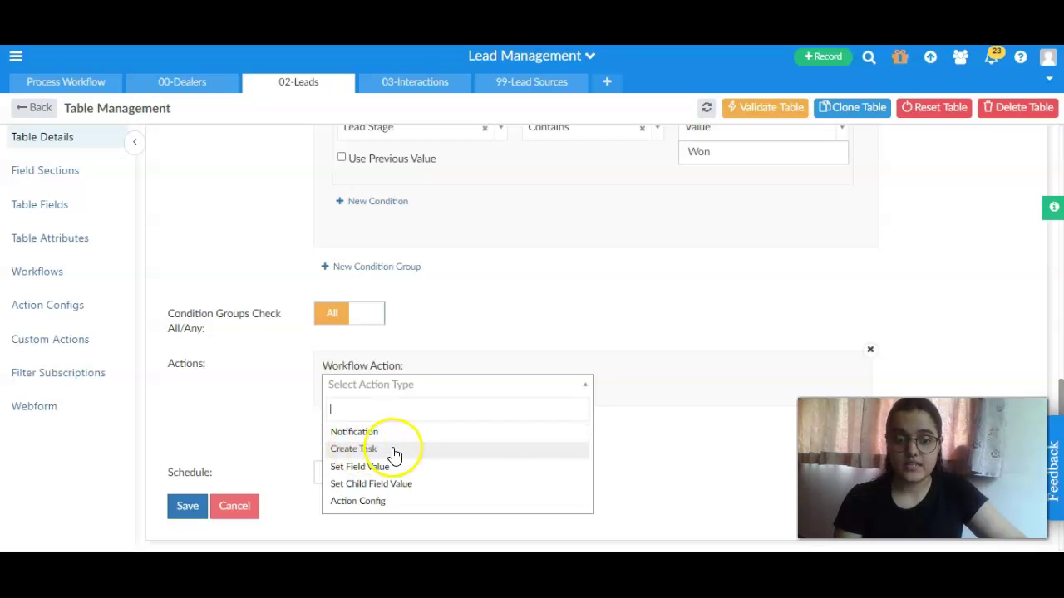
{"action": "left_click", "coordinate": [363, 501]}
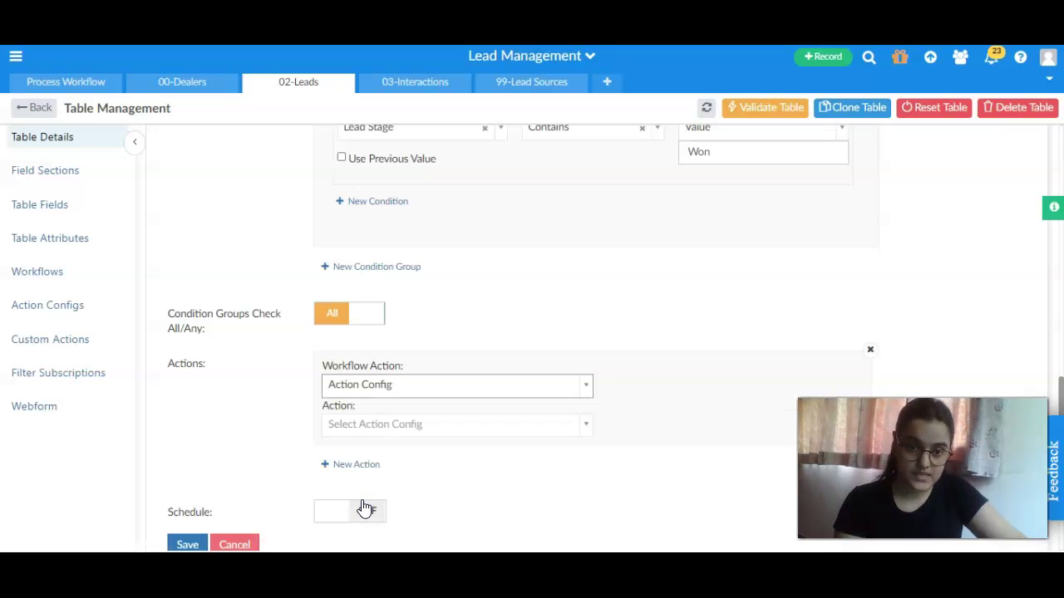
{"action": "left_click", "coordinate": [421, 428]}
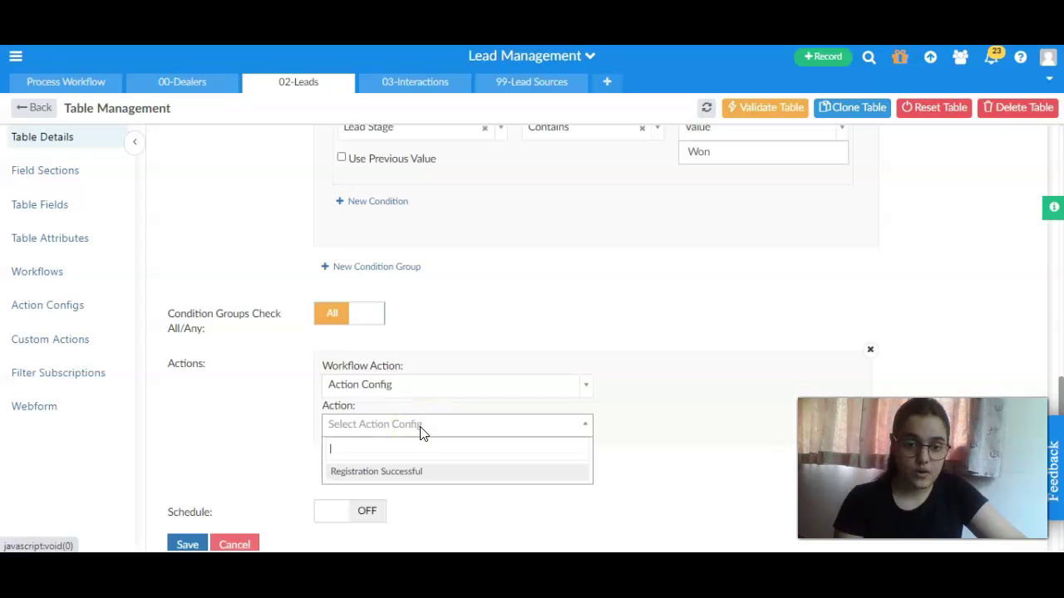
{"action": "left_click", "coordinate": [371, 472]}
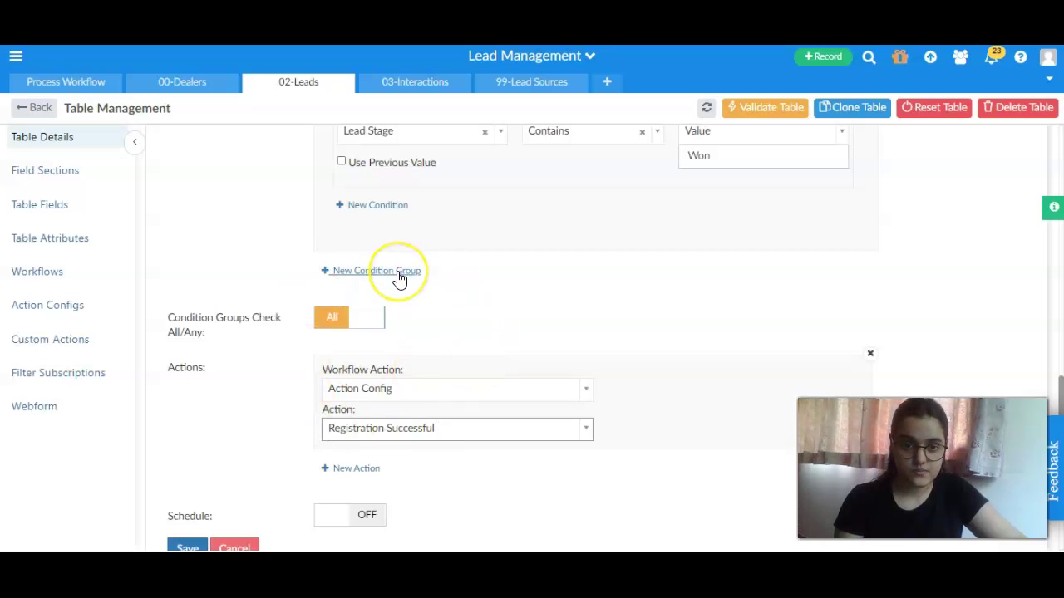
{"action": "scroll", "coordinate": [396, 276], "scroll_direction": "down", "scroll_amount": 2}
{"action": "left_click", "coordinate": [187, 424]}
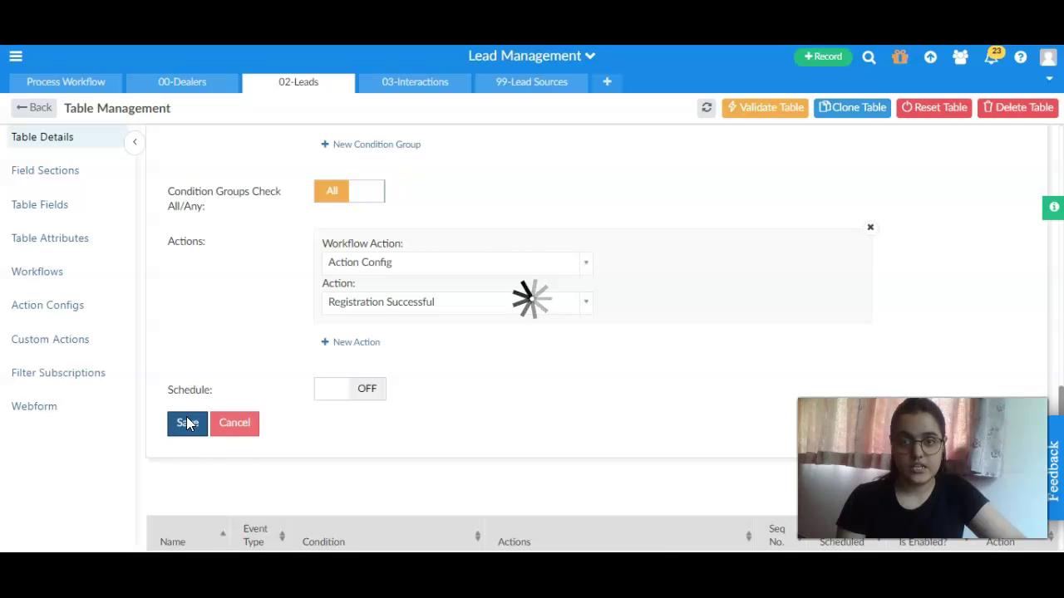
{"action": "scroll", "coordinate": [446, 242], "scroll_direction": "up", "scroll_amount": 4}
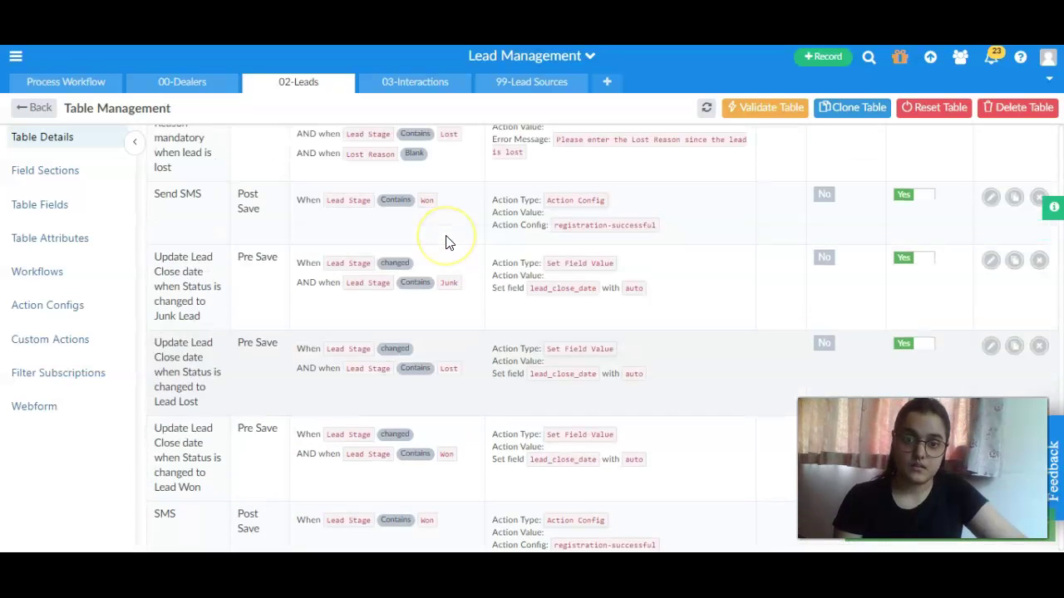
{"action": "scroll", "coordinate": [447, 242], "scroll_direction": "up", "scroll_amount": 1}
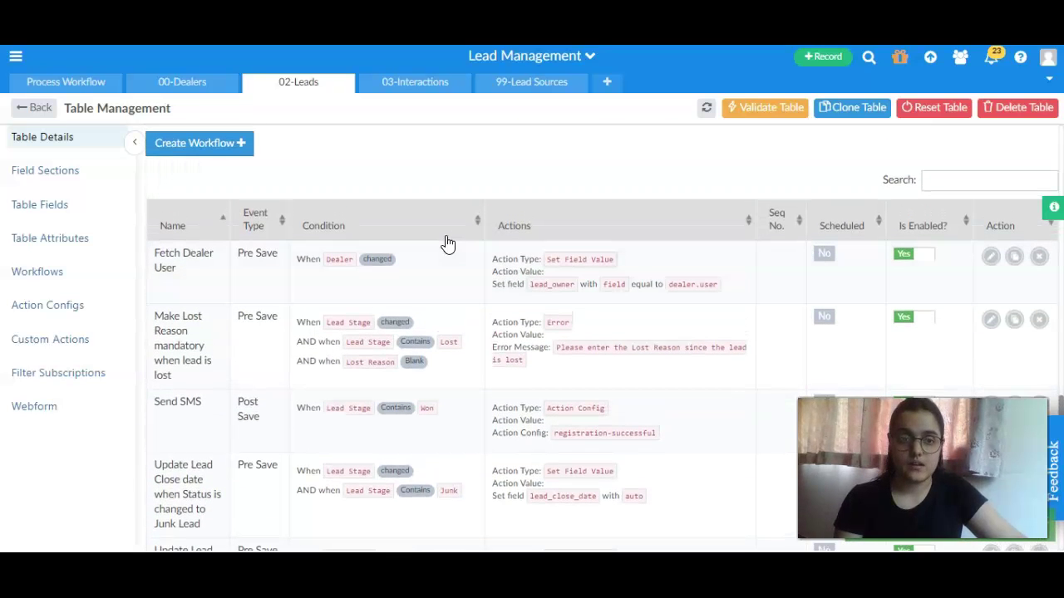
{"action": "scroll", "coordinate": [447, 243], "scroll_direction": "up", "scroll_amount": 1}
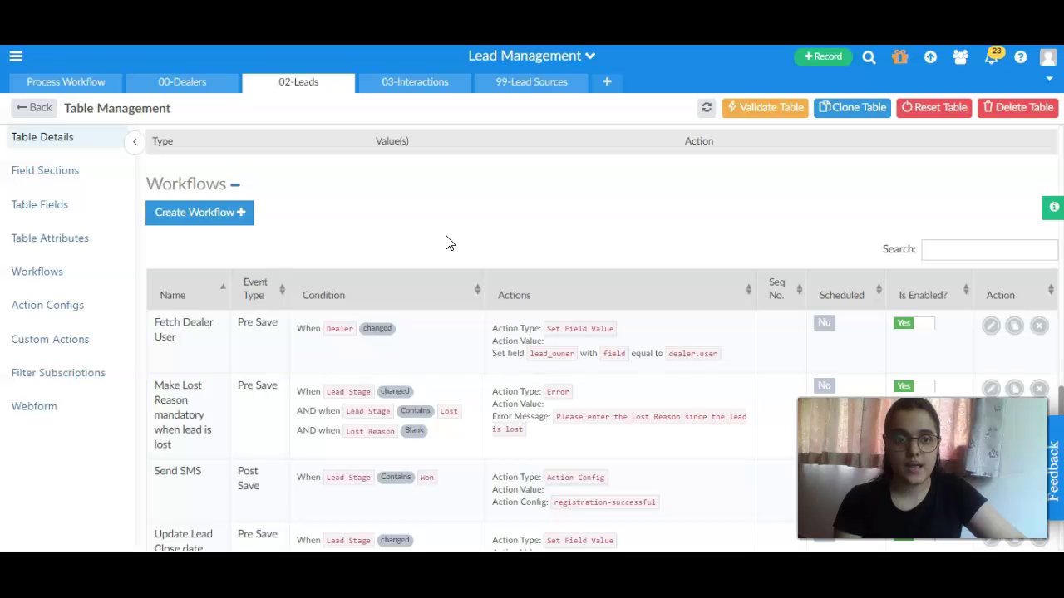
{"action": "scroll", "coordinate": [446, 242], "scroll_direction": "up", "scroll_amount": 2}
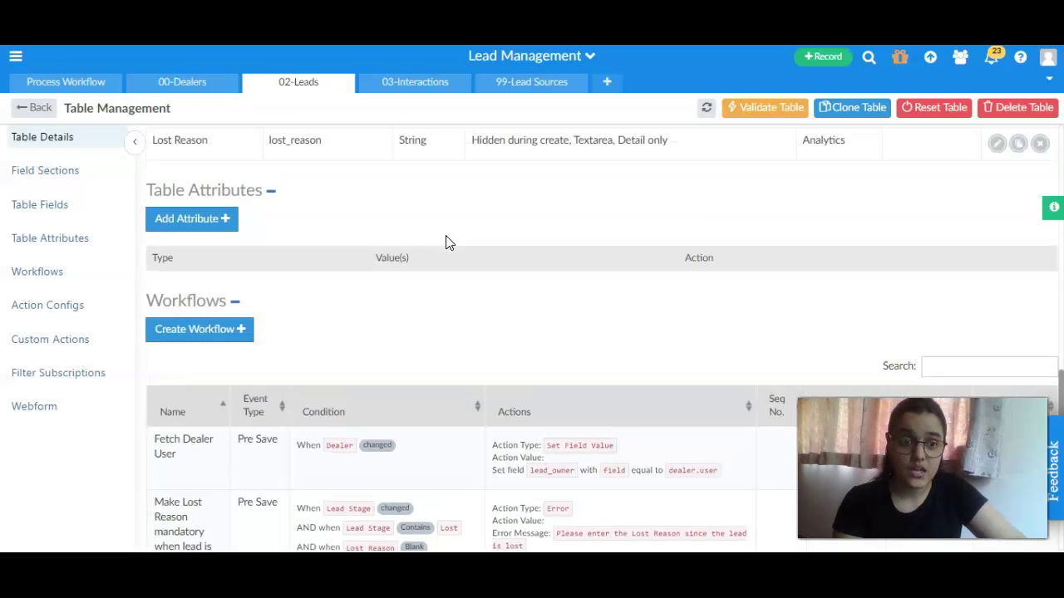
{"action": "scroll", "coordinate": [447, 242], "scroll_direction": "down", "scroll_amount": 1}
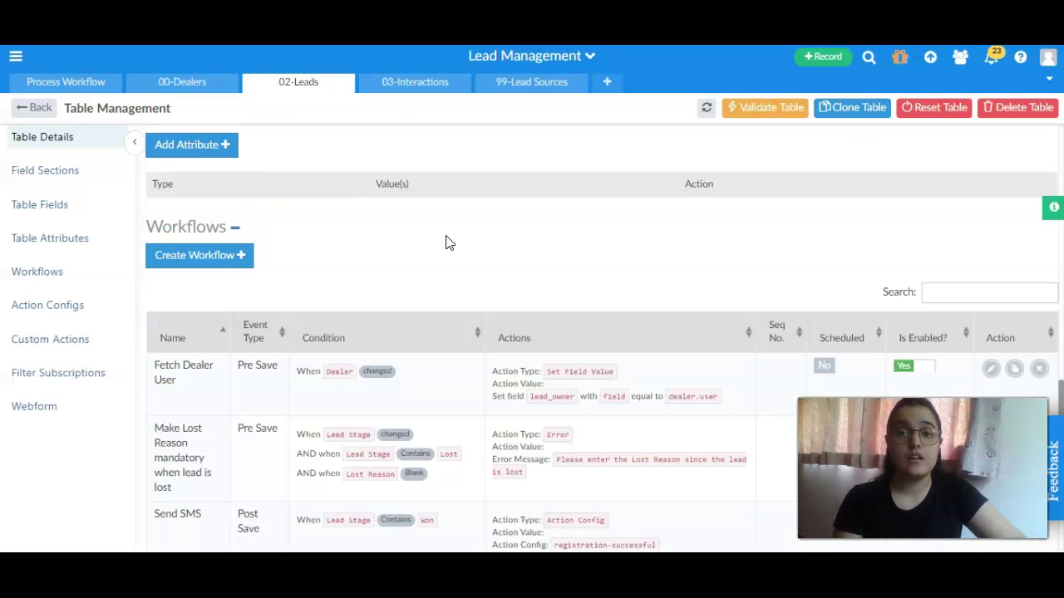